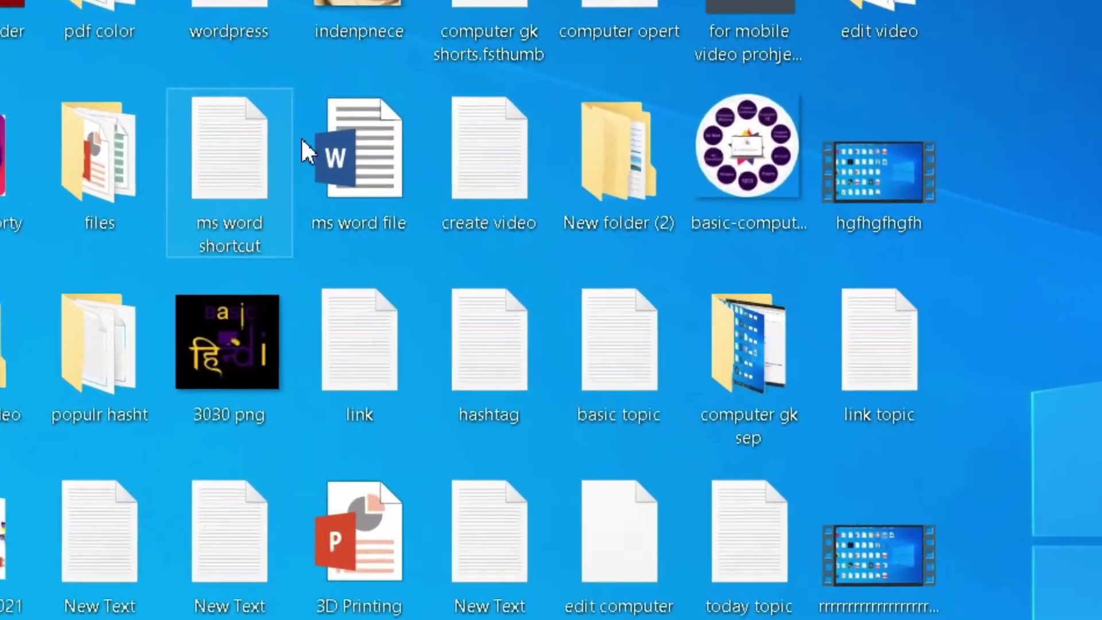
Open the 'ms word file' document in Word.
double_click(328, 159)
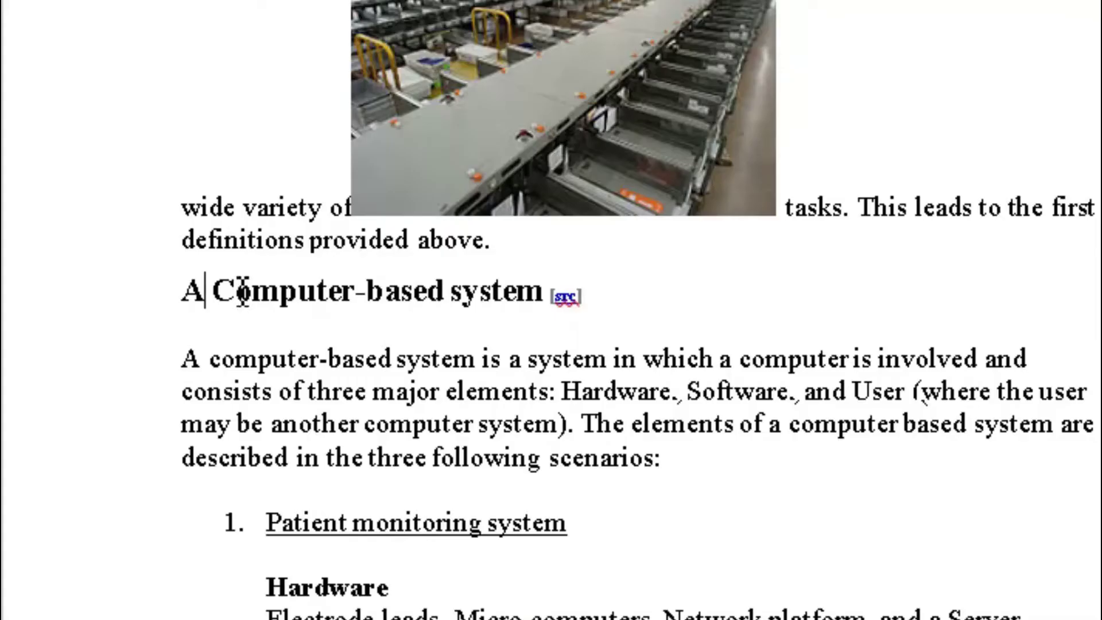
Select the word 'Computer' in the 'A Computer-based system' heading.
drag(213, 288, 359, 292)
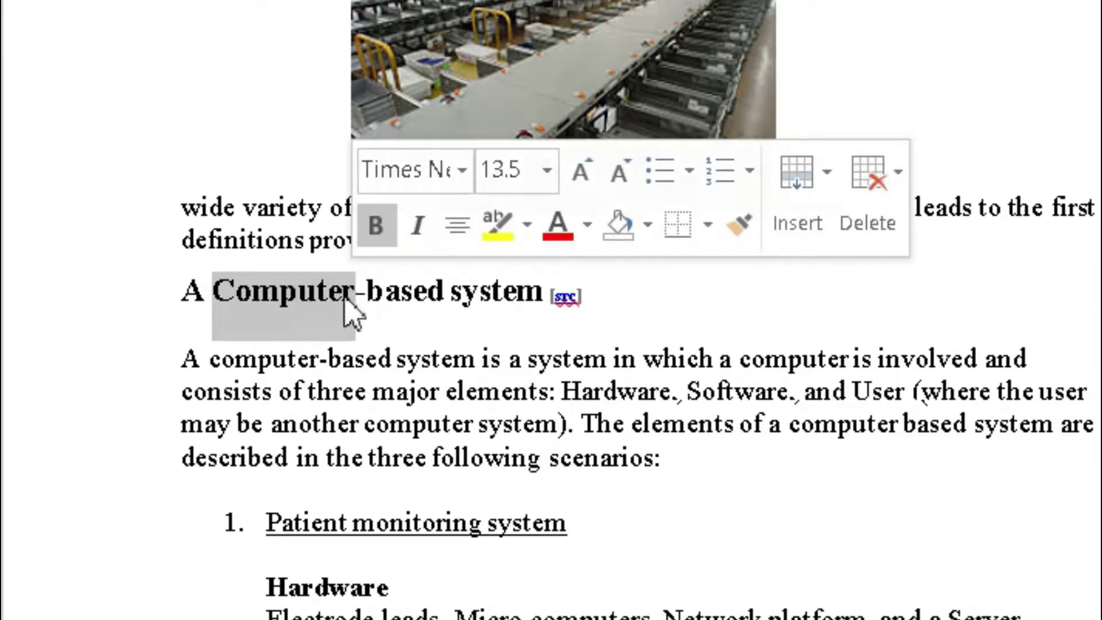
click(333, 303)
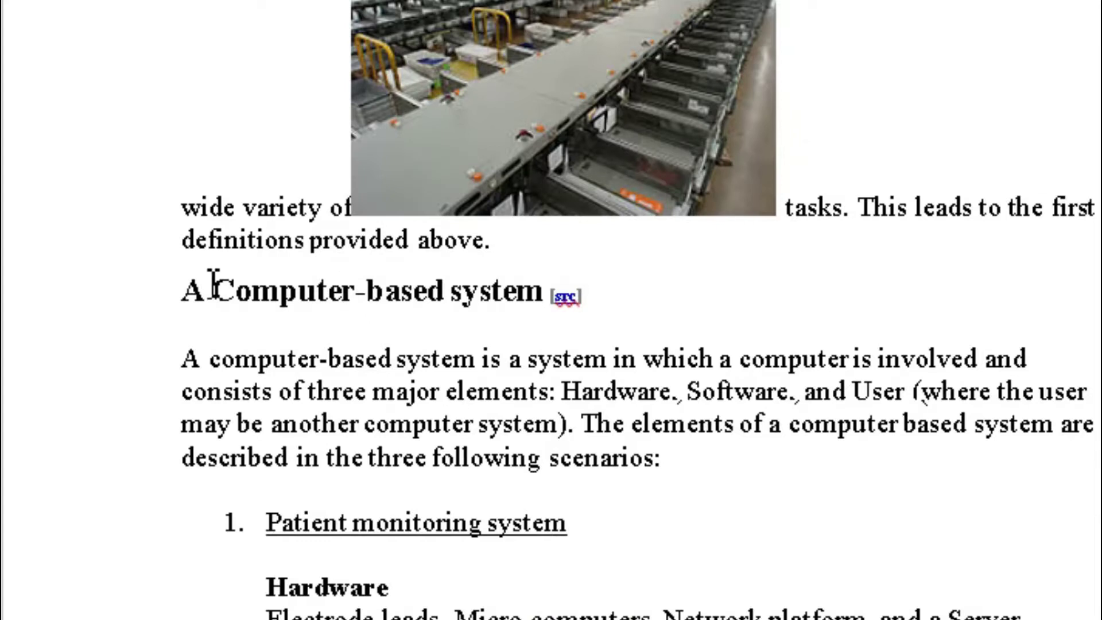
drag(214, 284, 368, 292)
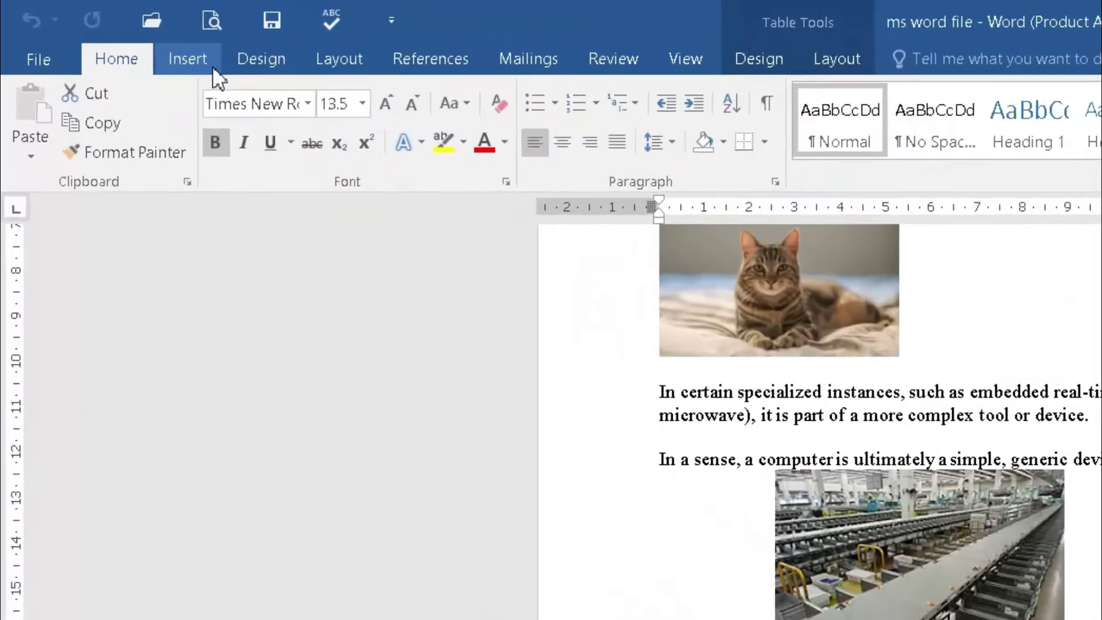
Open Insert Hyperlink for 'Computer', then switch to the basiccomputerhindi.com site in Chrome.
click(213, 68)
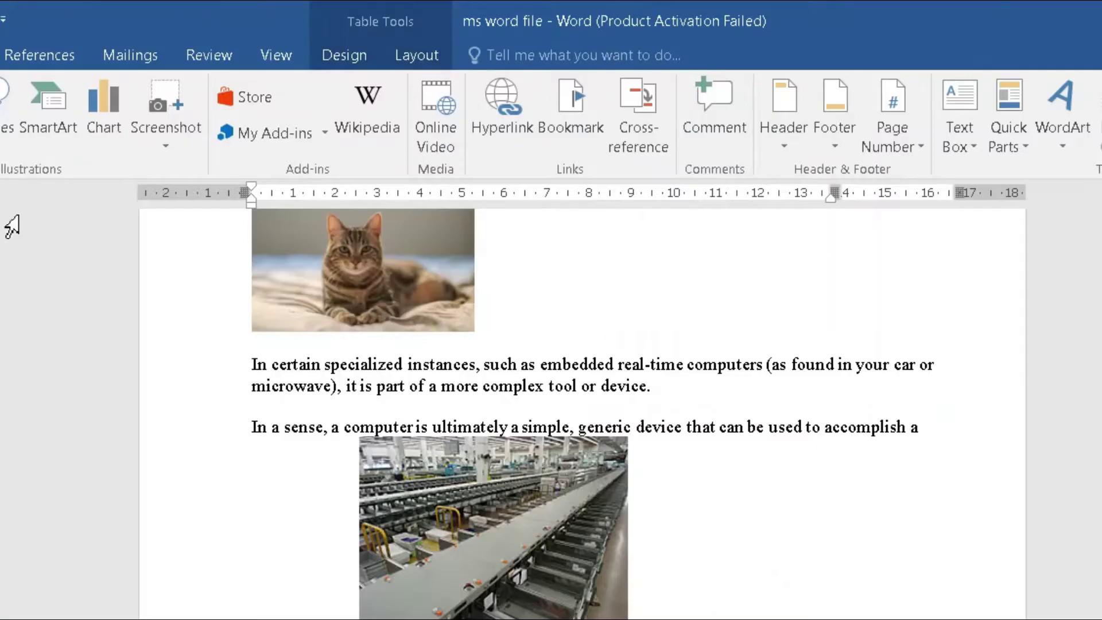
click(496, 127)
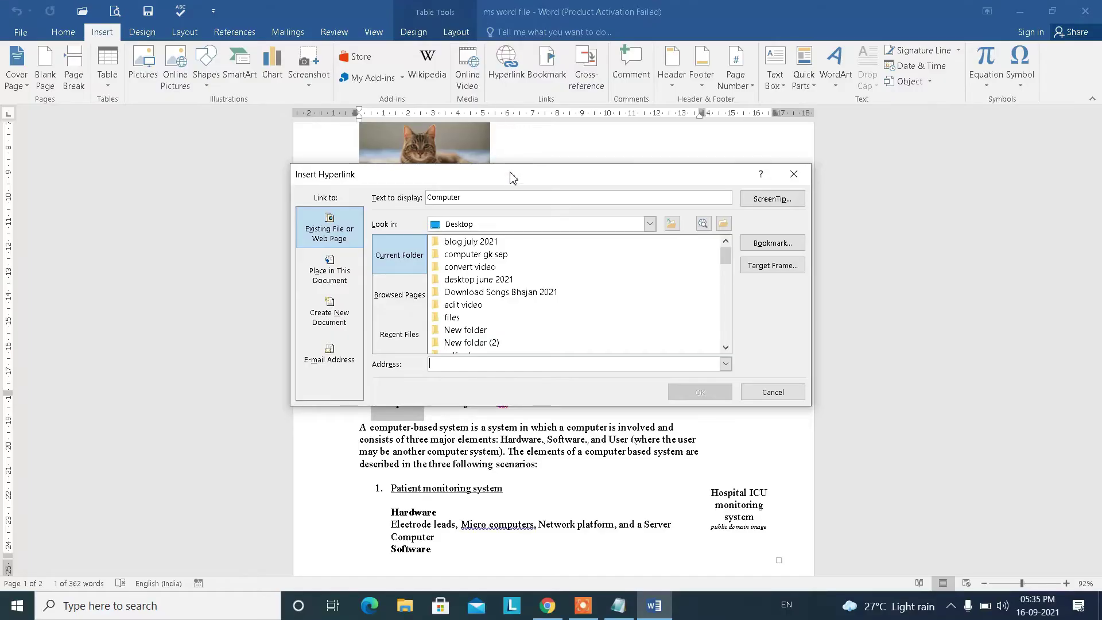
drag(512, 174, 513, 142)
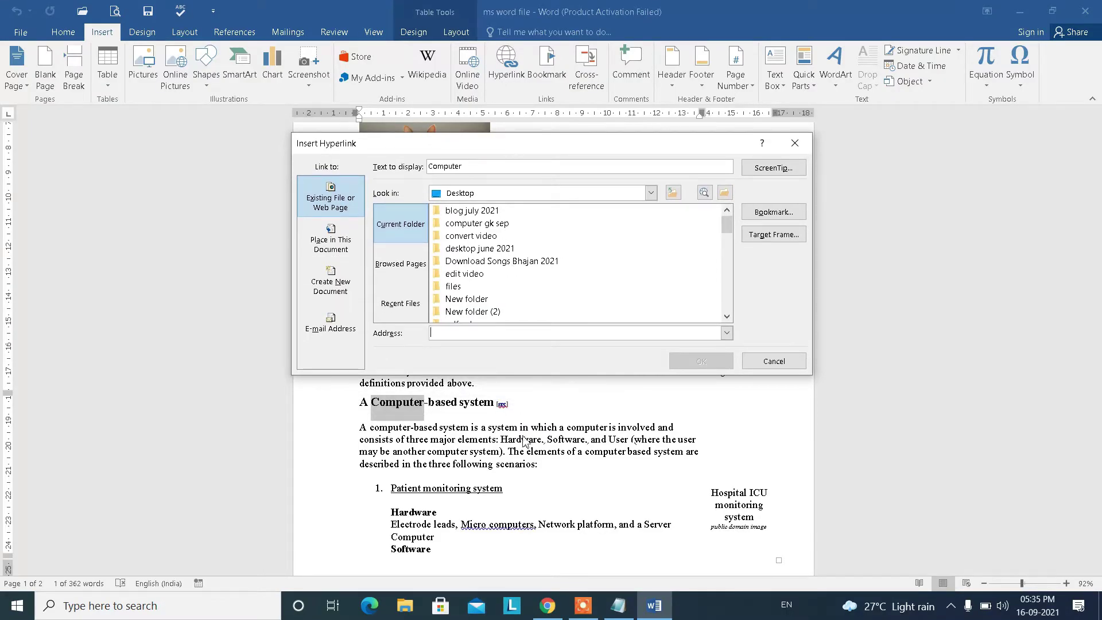
click(548, 605)
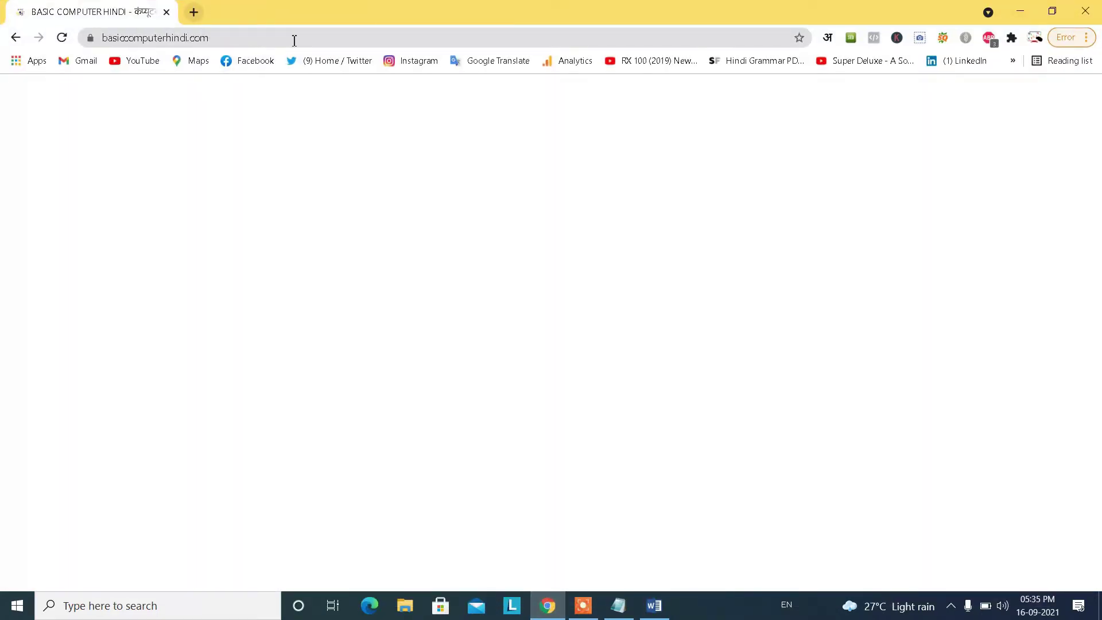
Copy the basiccomputerhindi.com web address in Chrome and minimize the browser.
key(ctrl+t)
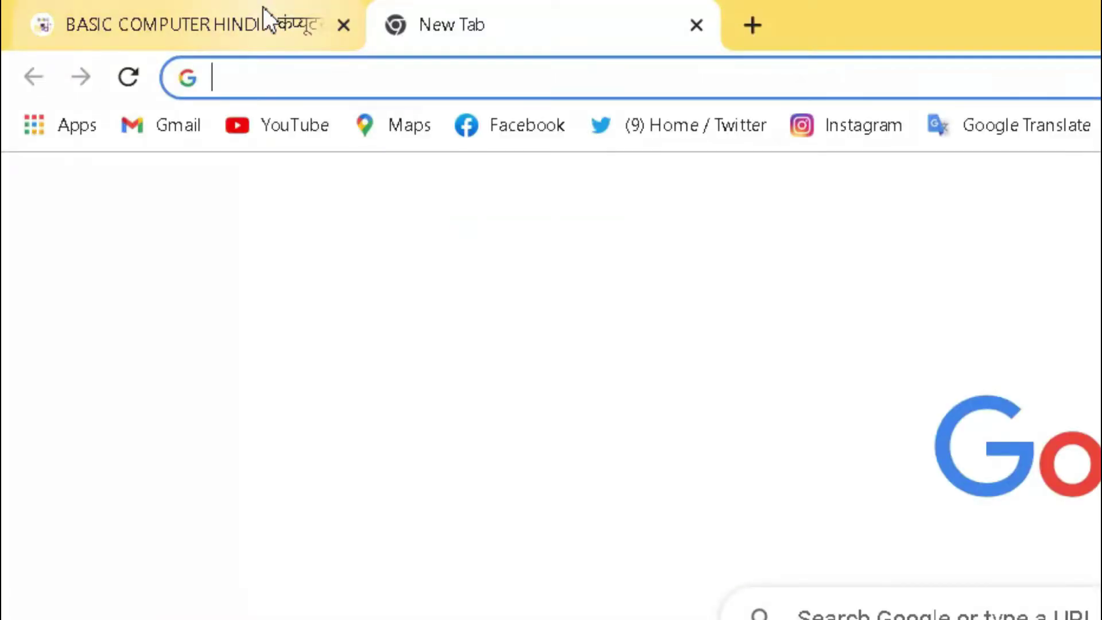
click(263, 7)
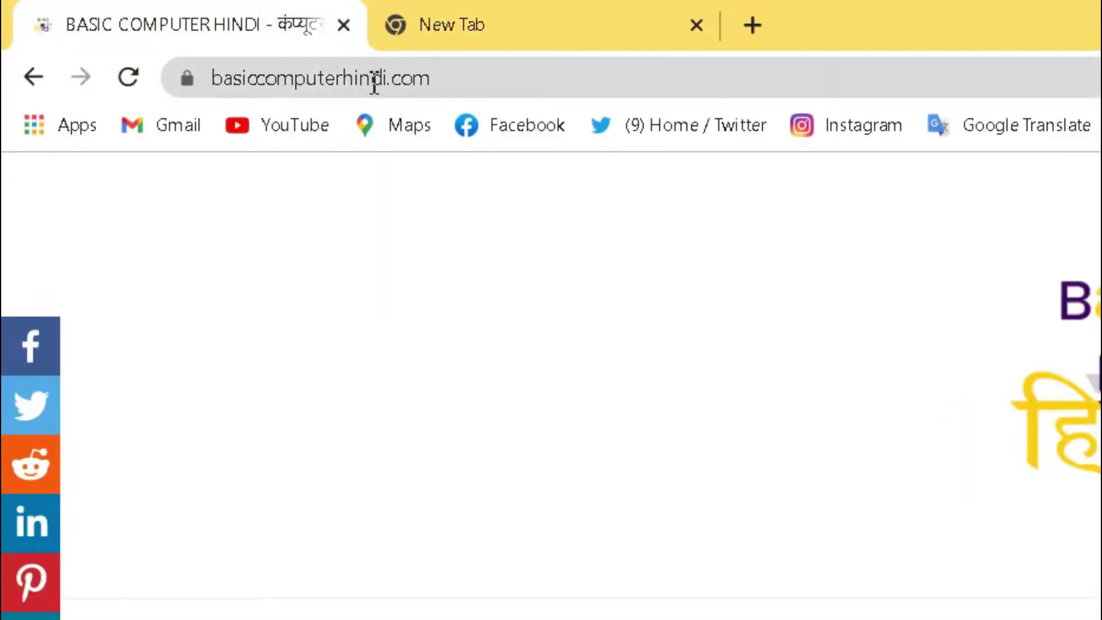
click(369, 79)
right_click(370, 79)
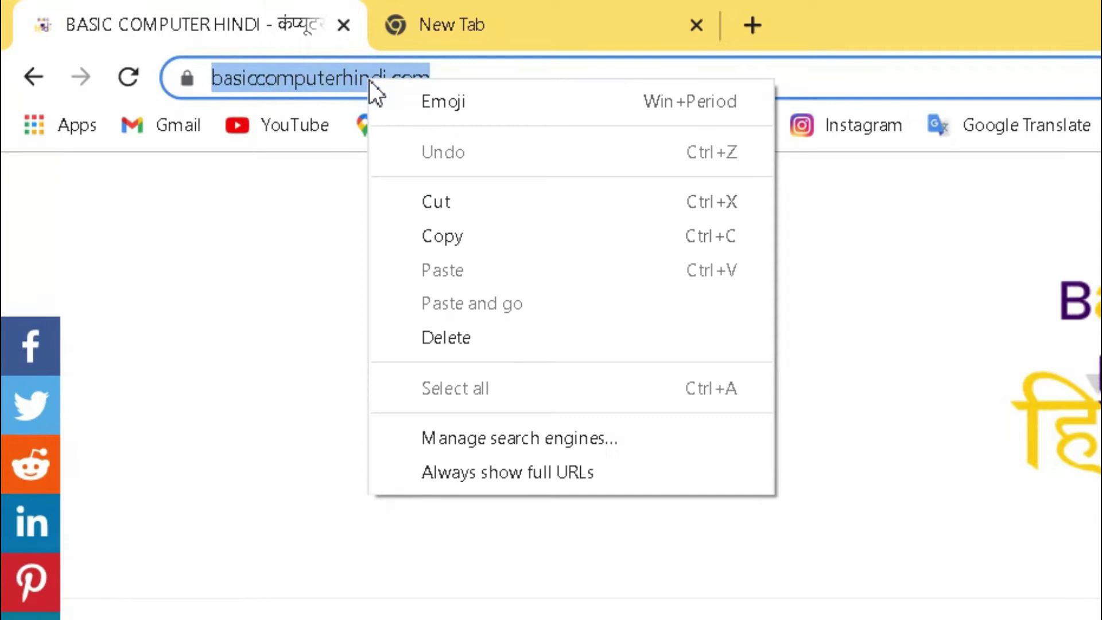
click(449, 234)
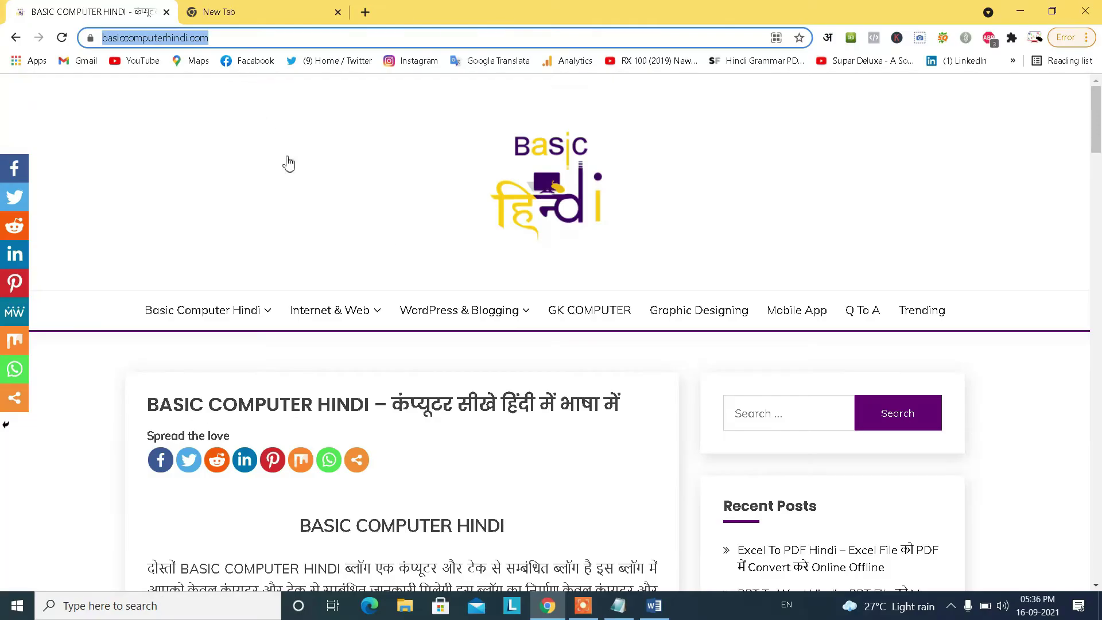
click(1027, 12)
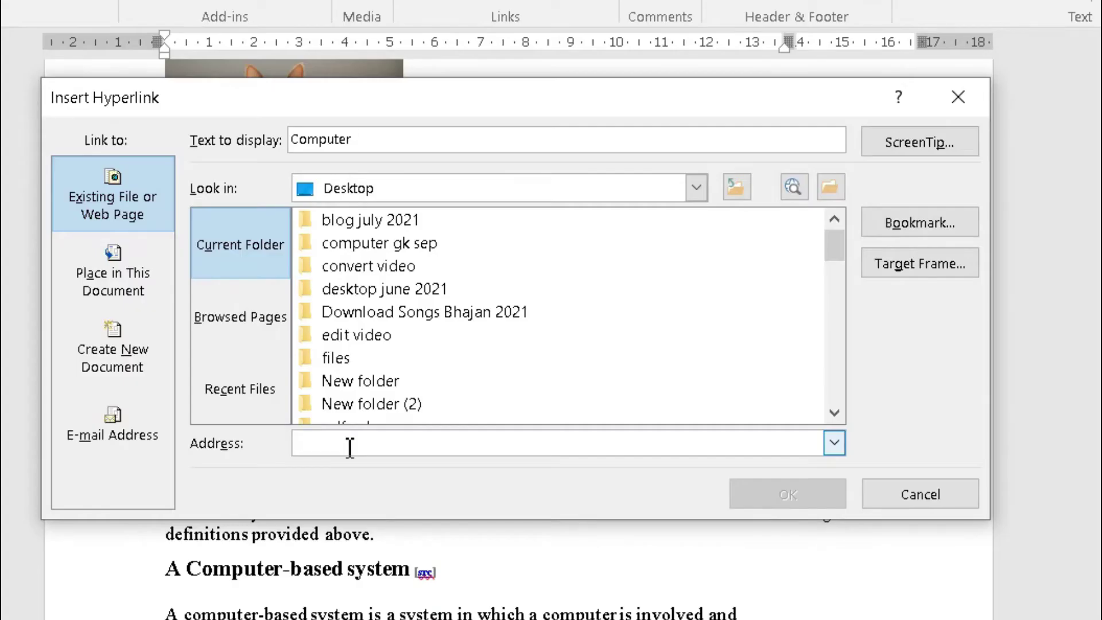
right_click(460, 334)
click(395, 521)
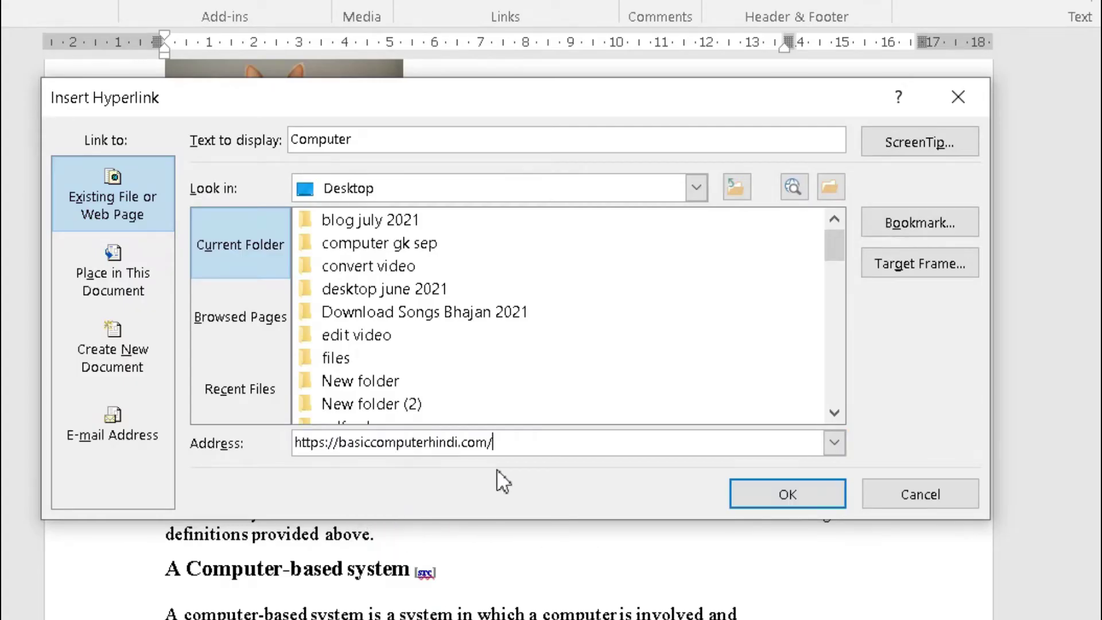
click(773, 498)
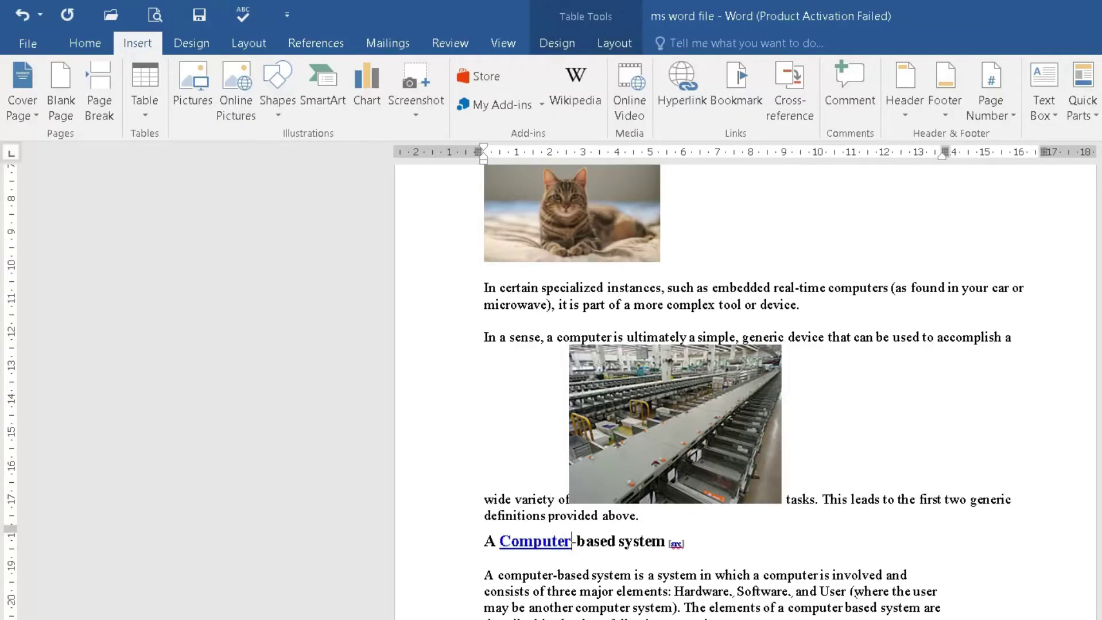
click(538, 548)
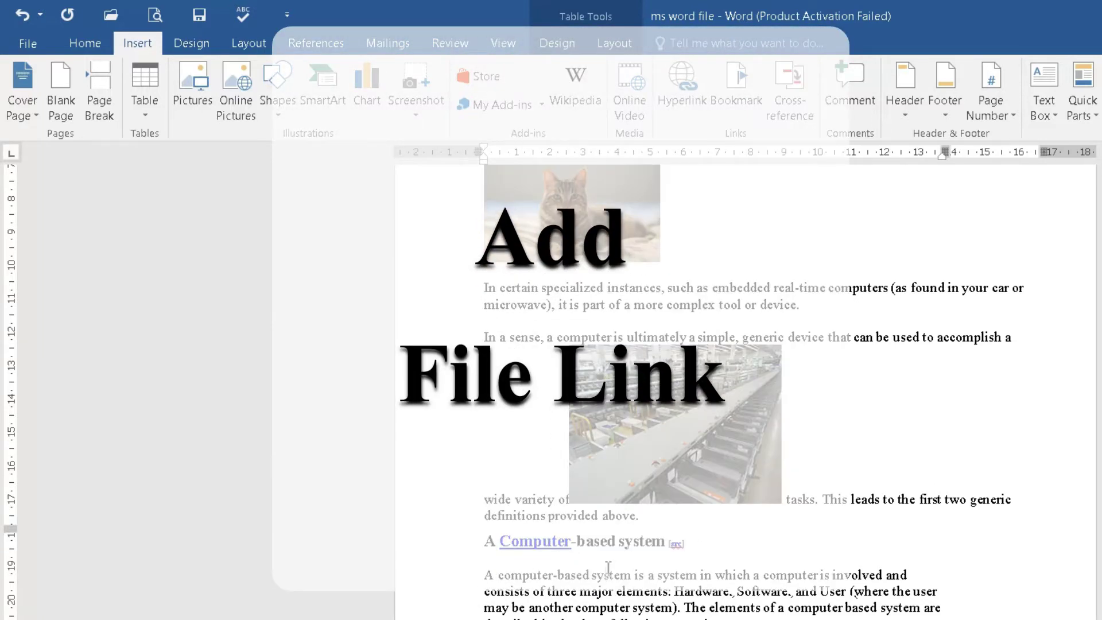
Select the heading word 'system', open Insert Hyperlink, and browse the This PC locations.
drag(619, 543, 675, 542)
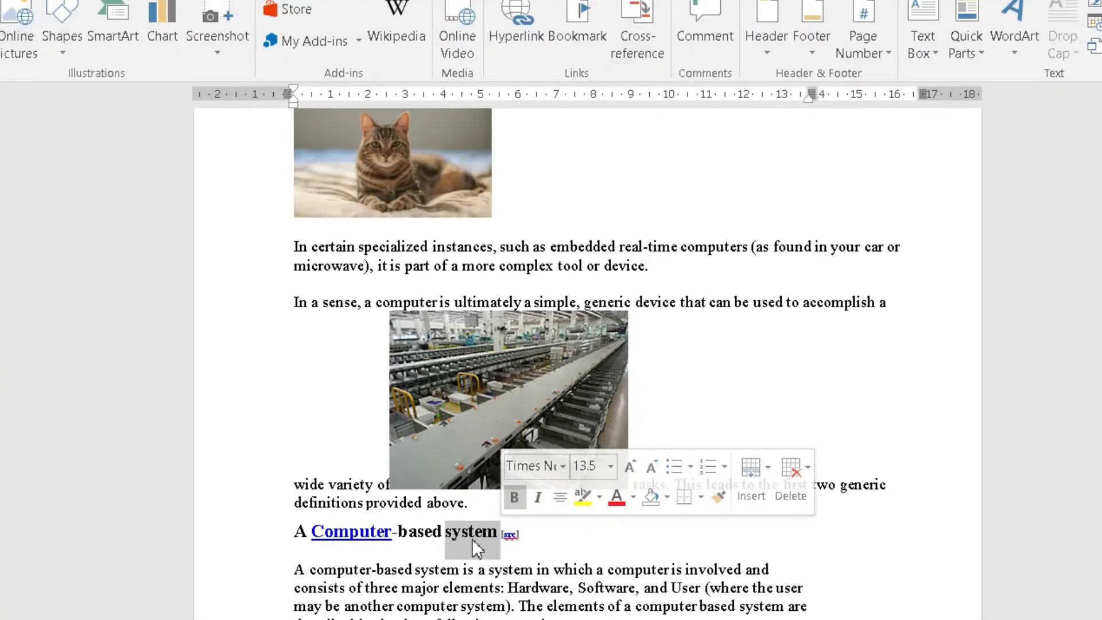
click(495, 46)
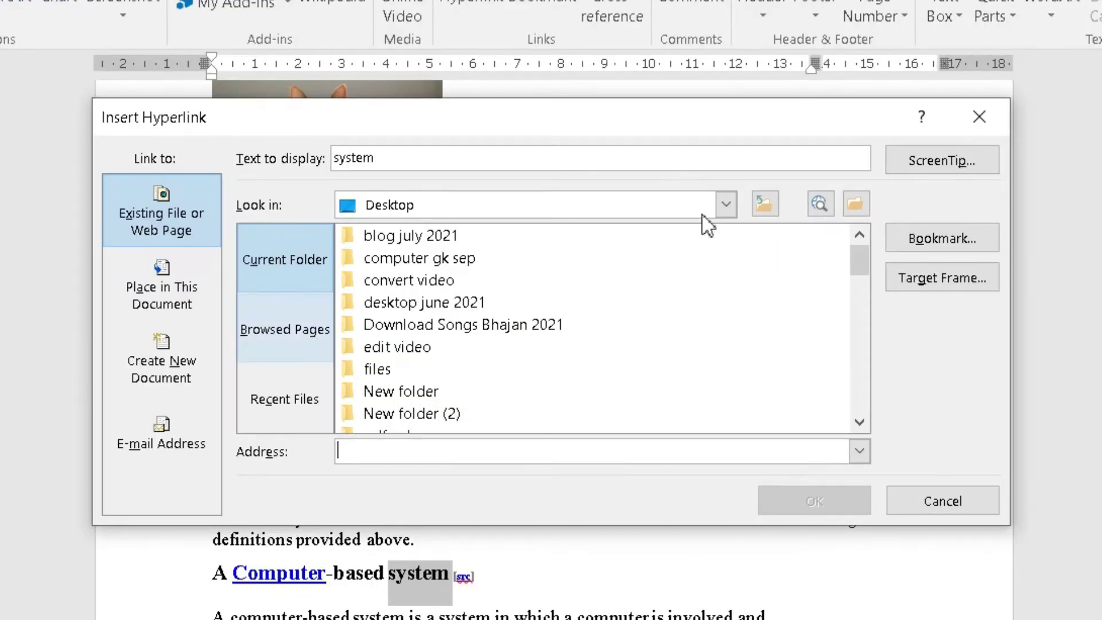
click(725, 212)
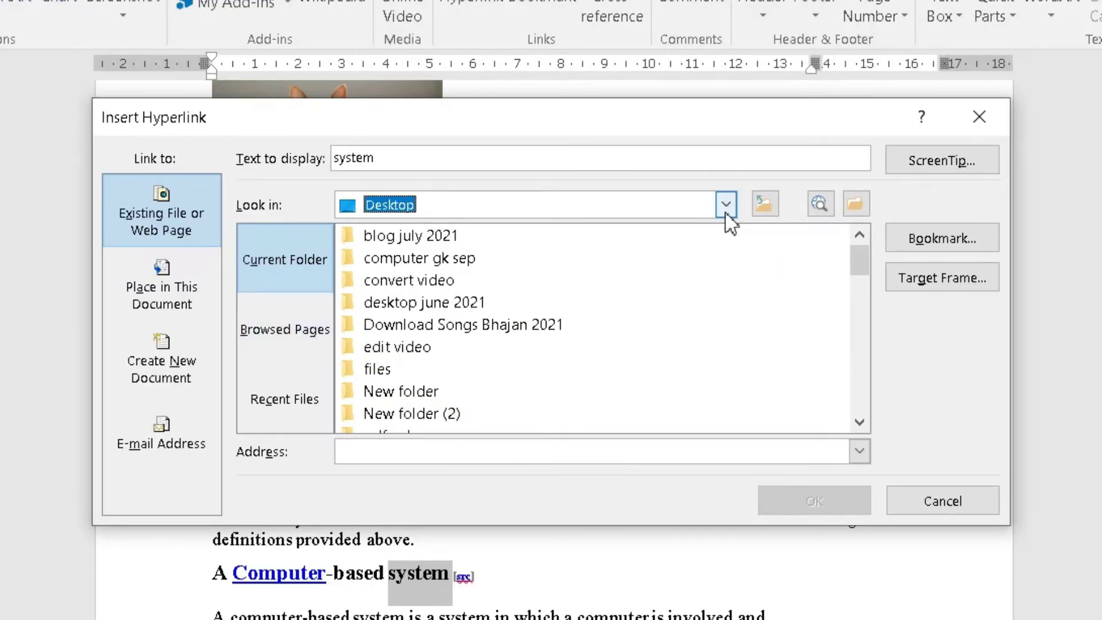
click(725, 212)
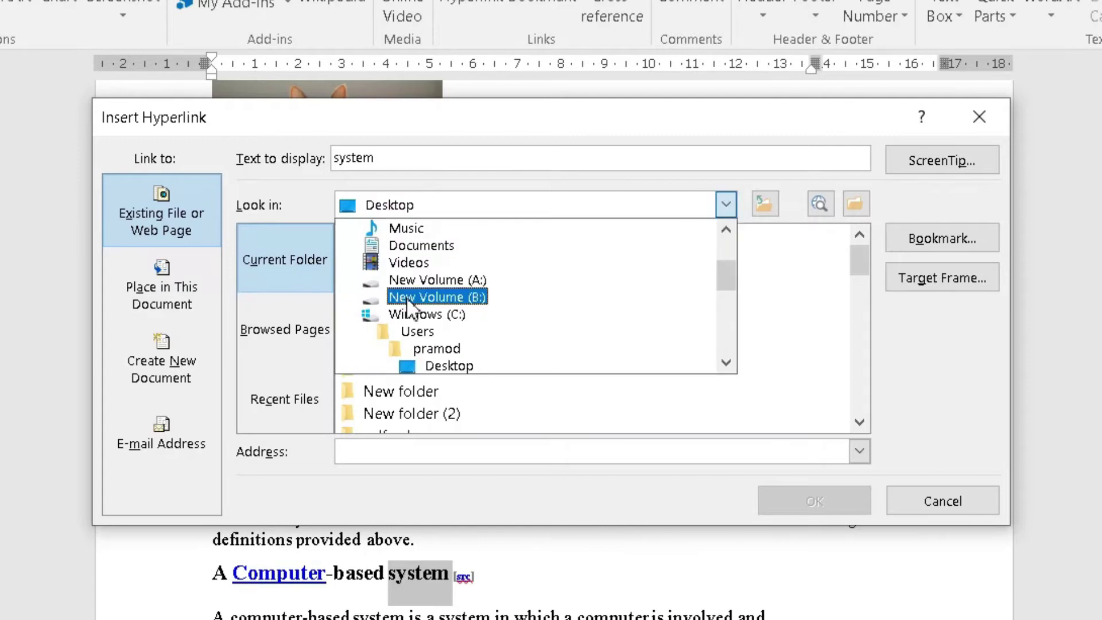
scroll(405, 302, up, 2)
scroll(404, 303, up, 1)
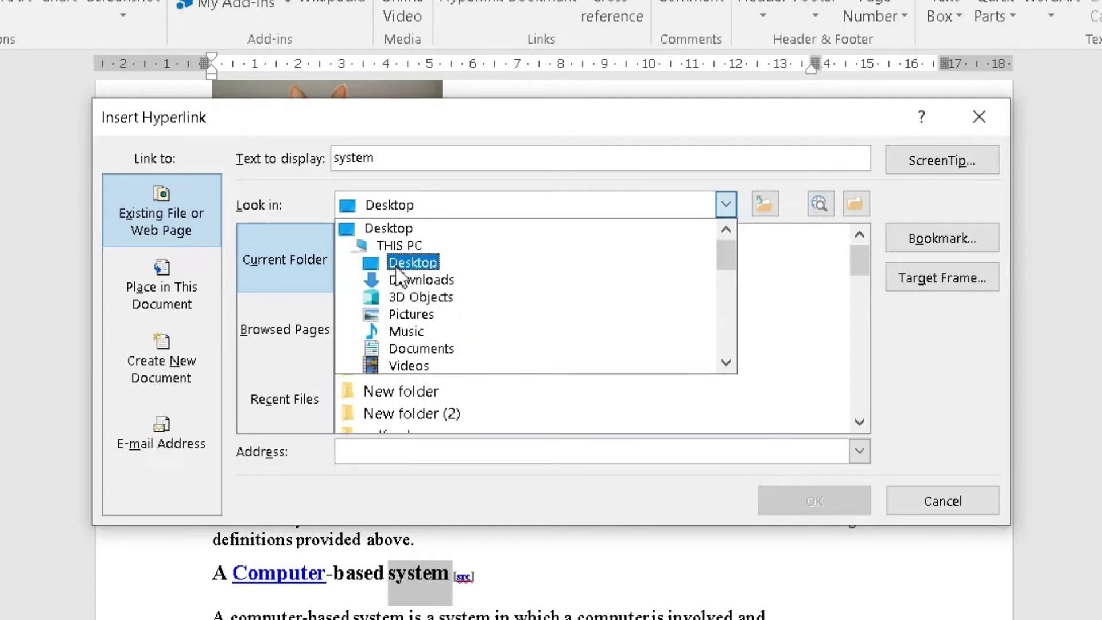
click(396, 246)
Choose the Desktop workbook closing-stock-file.xlsx as the link target and confirm.
mouse_move(859, 316)
mouse_down()
mouse_move(859, 368)
mouse_move(863, 277)
mouse_up()
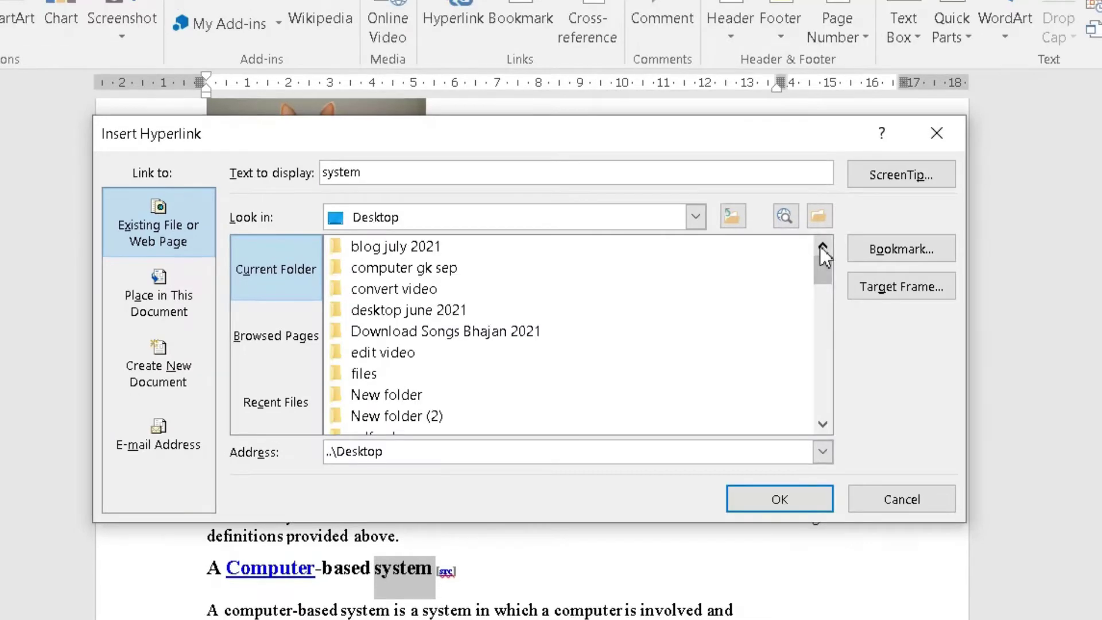
drag(820, 247, 820, 316)
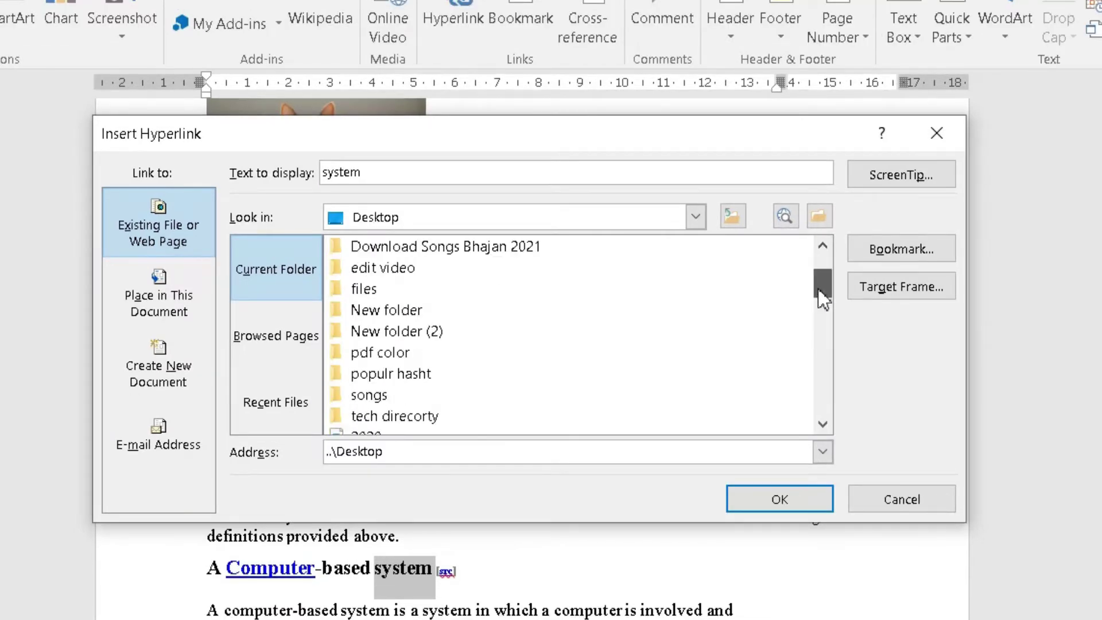
drag(822, 324, 821, 345)
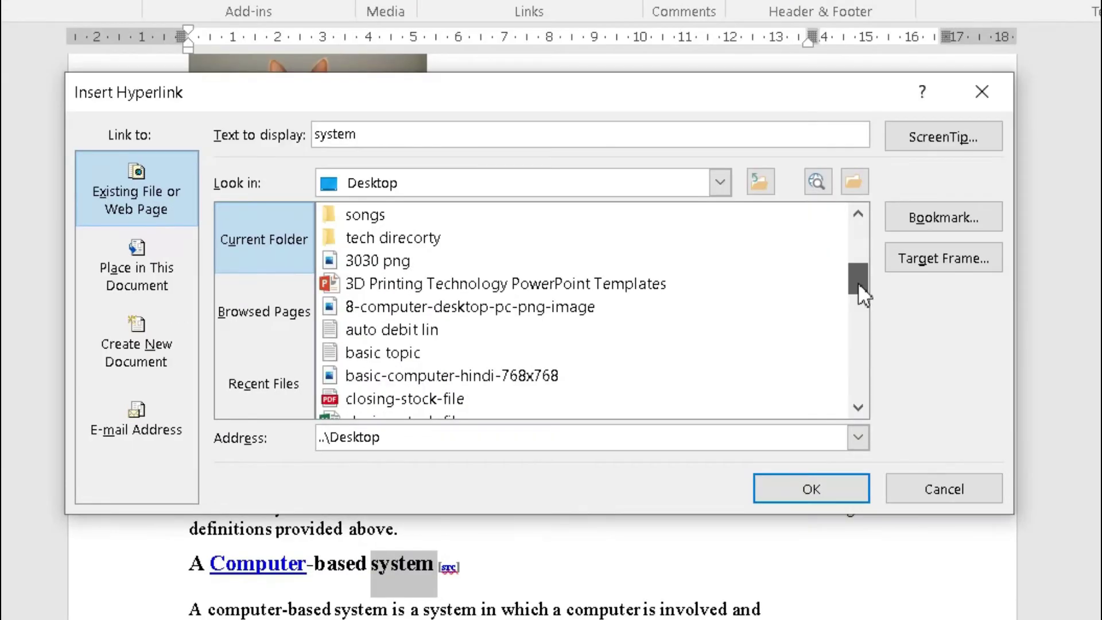
drag(859, 284, 859, 290)
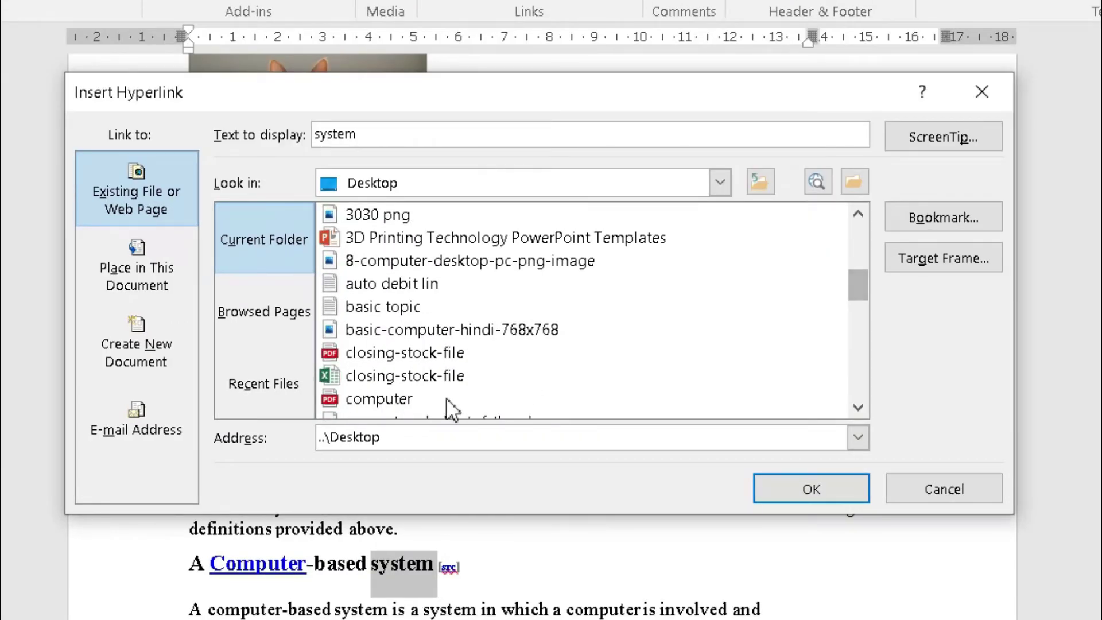
click(444, 379)
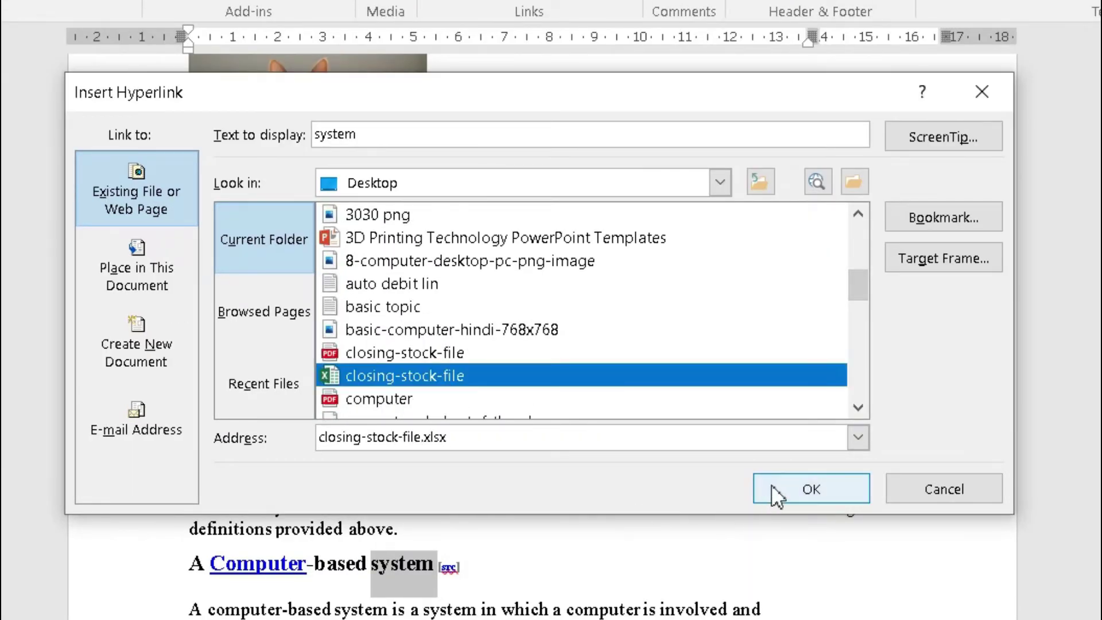
click(804, 491)
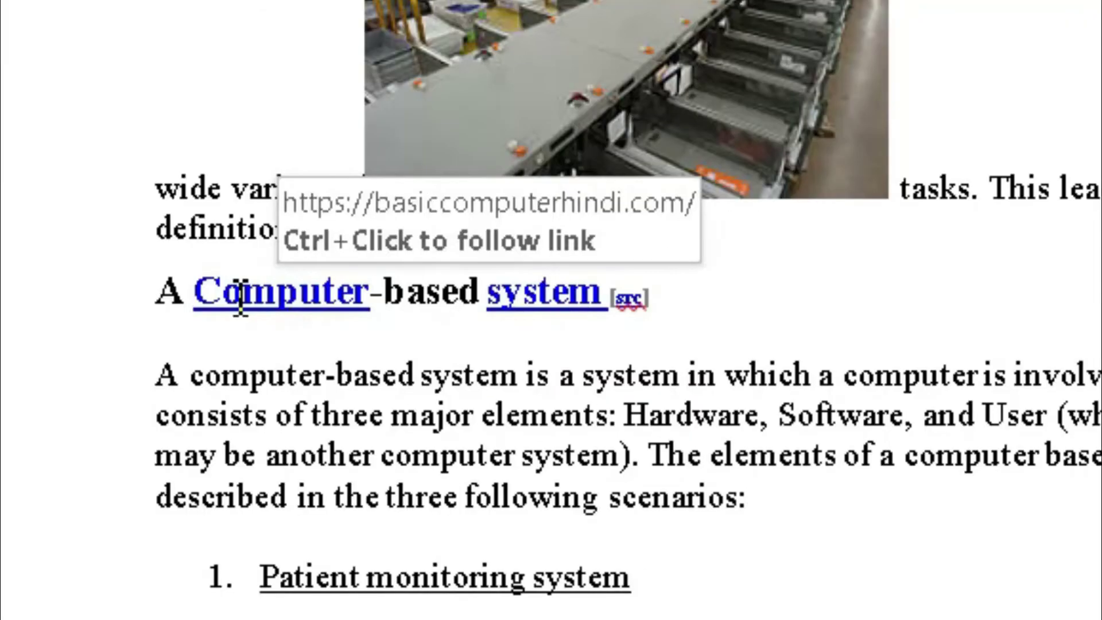
Select 'Computer', open Edit Hyperlink with Ctrl+K, and select its existing address.
drag(368, 313, 374, 314)
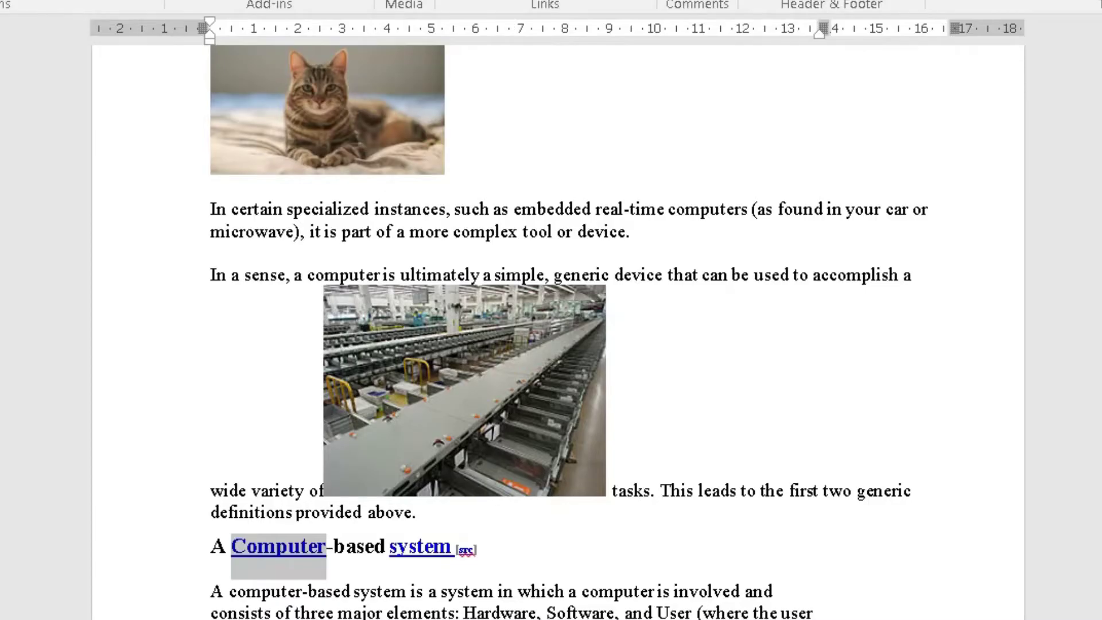
key(ctrl+k)
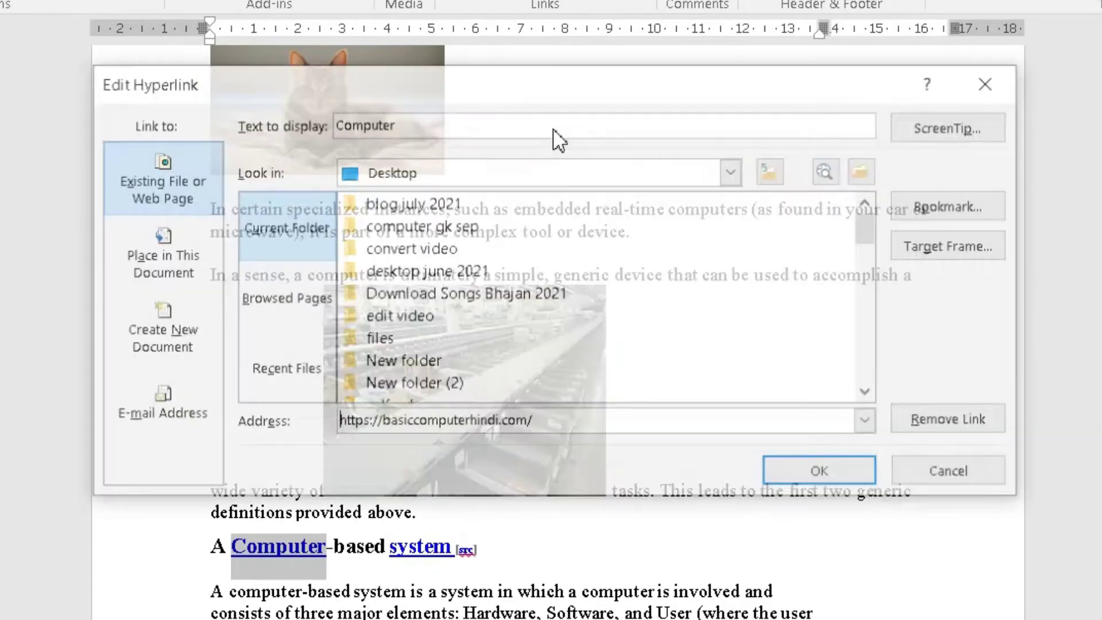
double_click(468, 423)
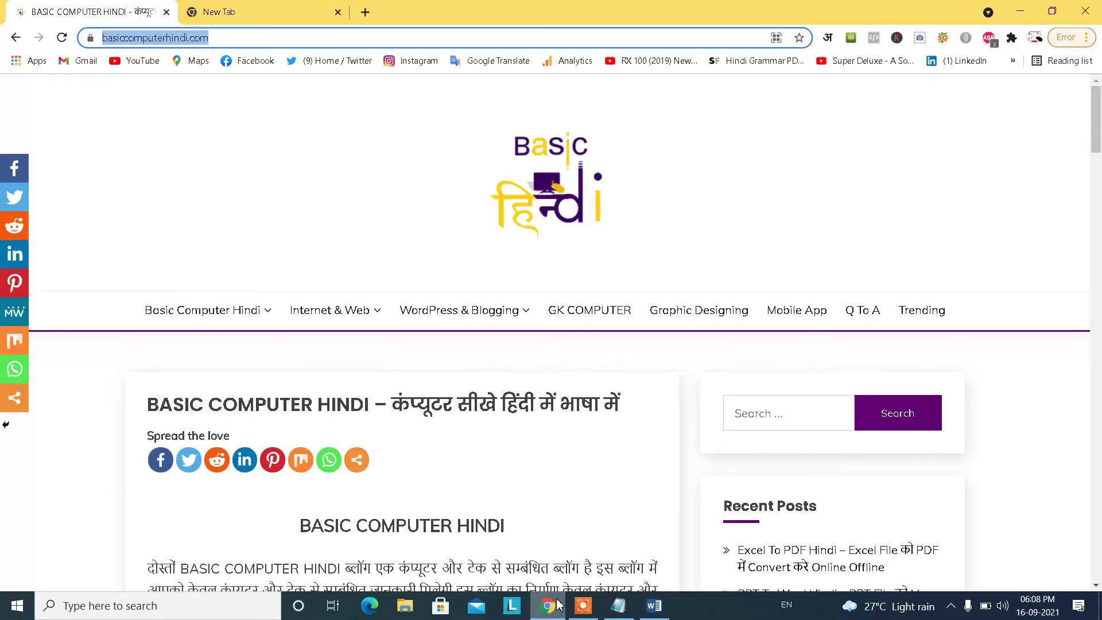
Load google.com in a new Chrome tab and copy its web address.
click(208, 10)
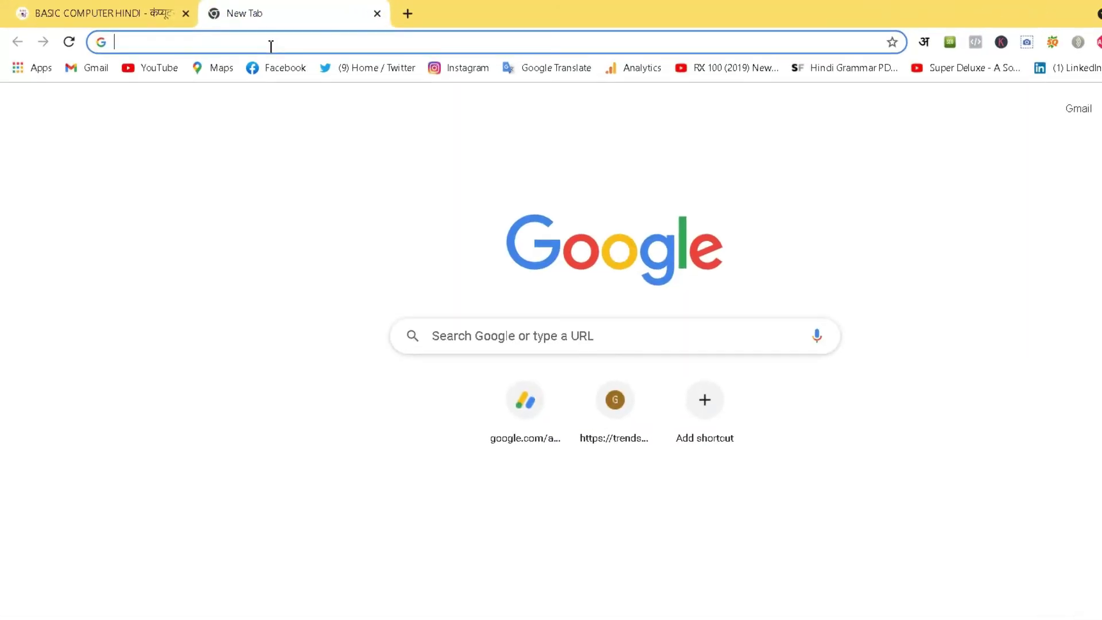
click(270, 40)
text(goo)
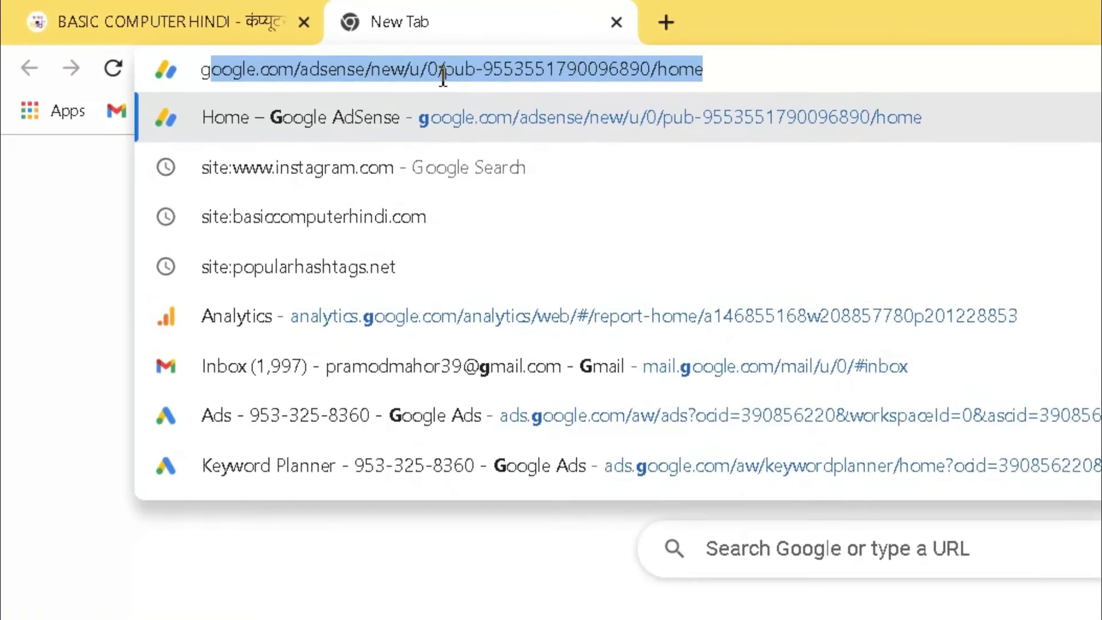
text(gle)
key(Return)
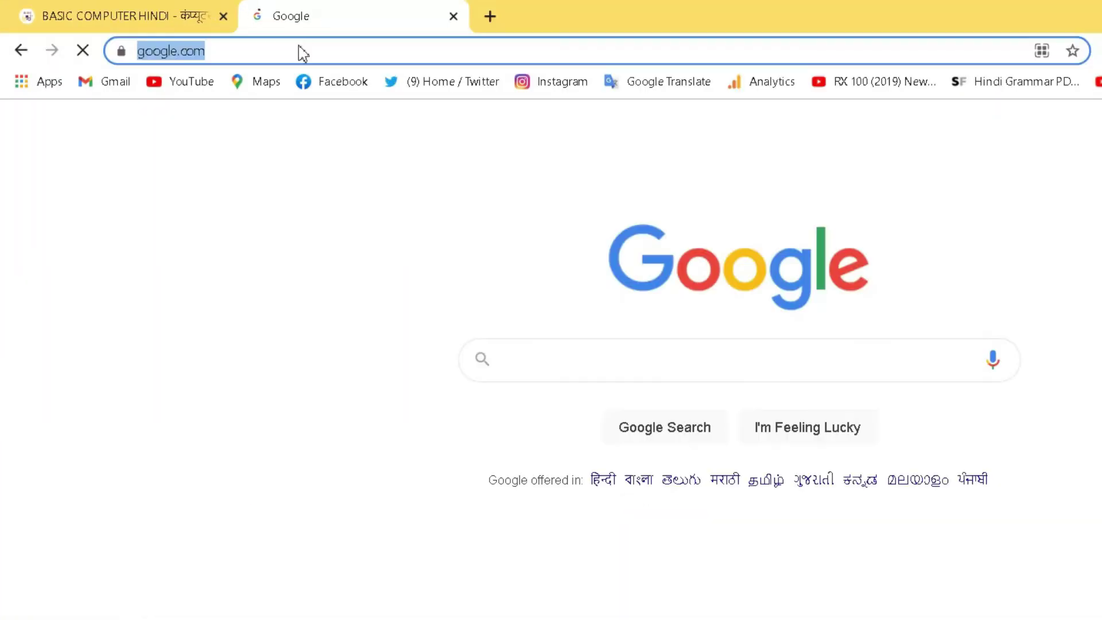
right_click(298, 52)
click(347, 147)
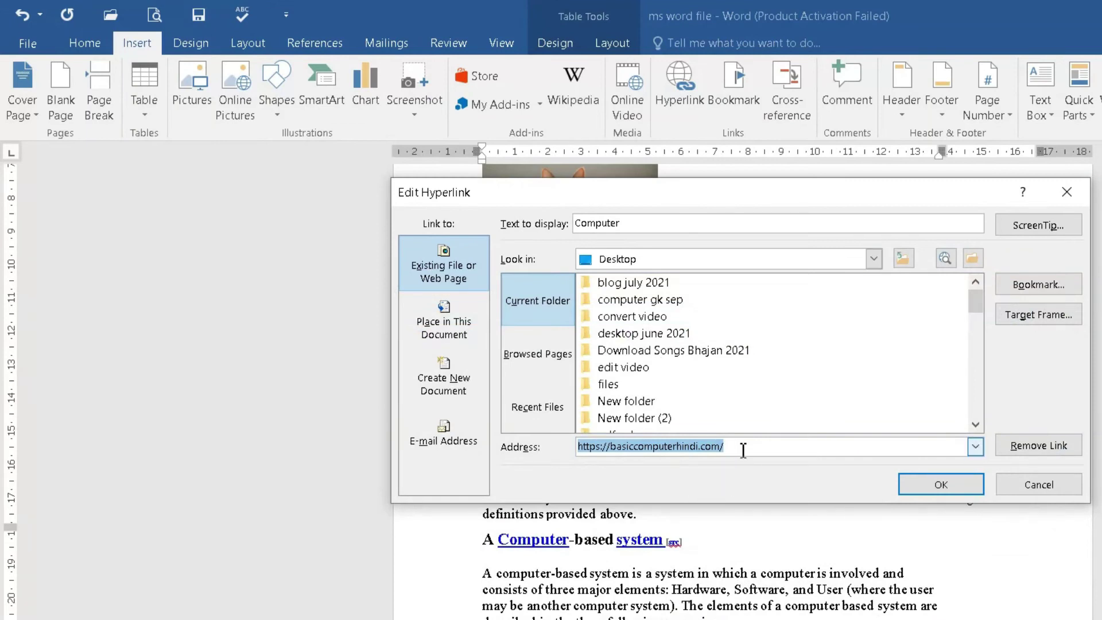
right_click(741, 446)
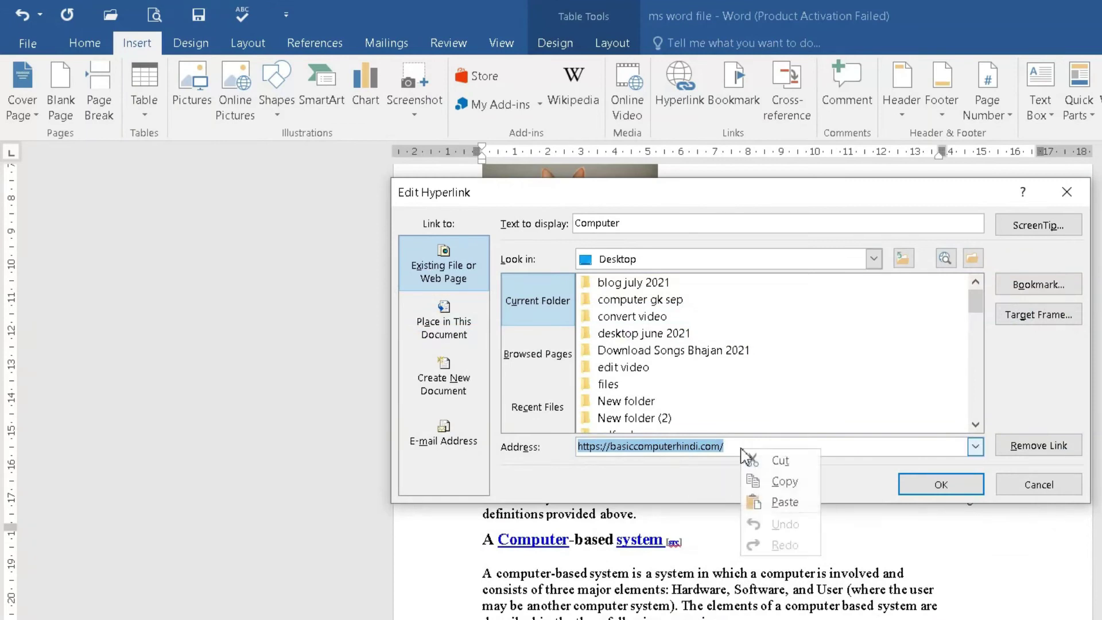
click(776, 501)
click(950, 487)
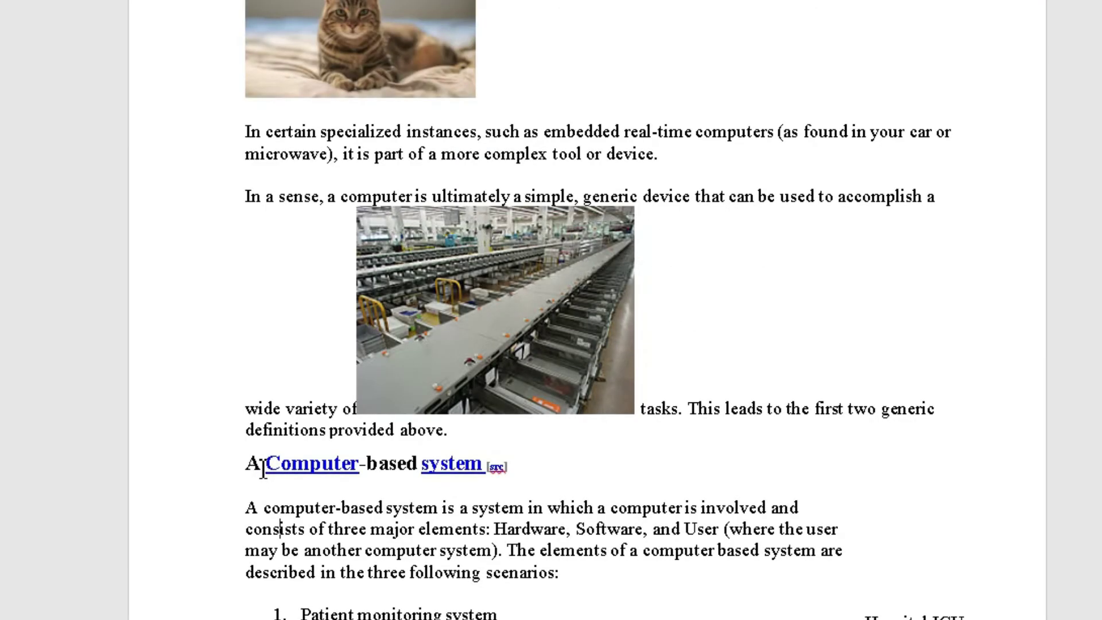
Remove the hyperlink from the heading word 'Computer'.
drag(265, 466, 359, 467)
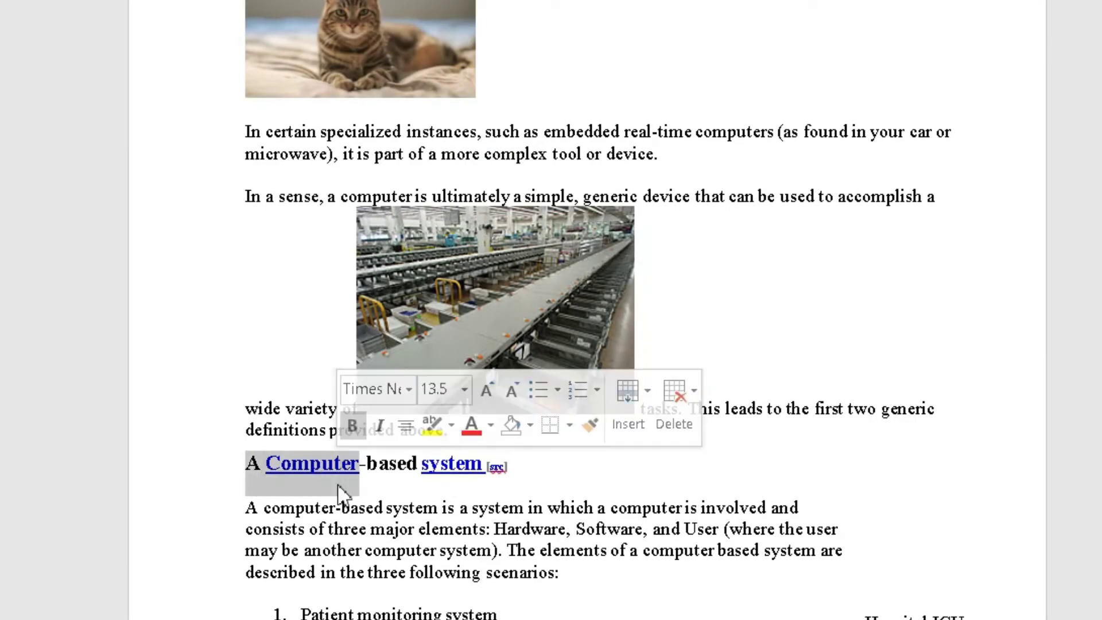
click(336, 465)
drag(266, 466, 359, 468)
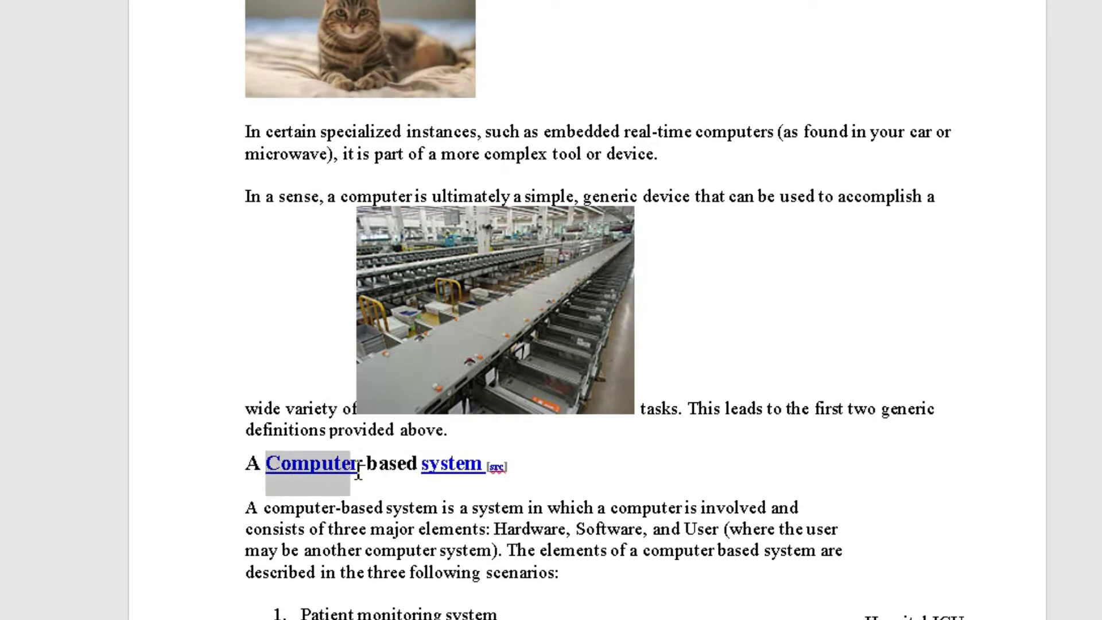
right_click(362, 478)
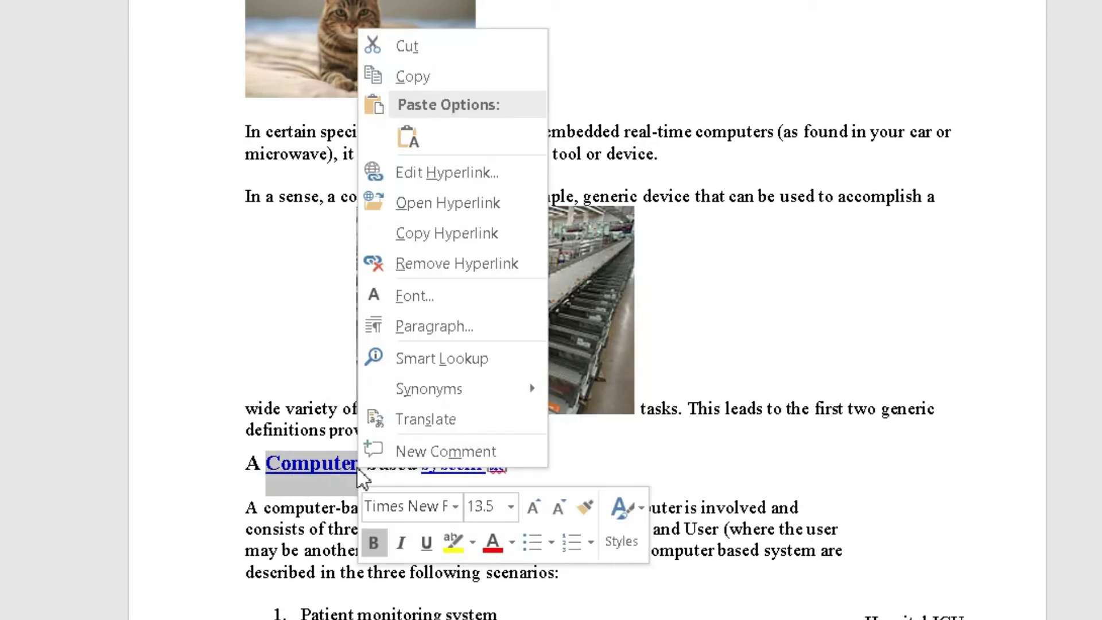
click(497, 265)
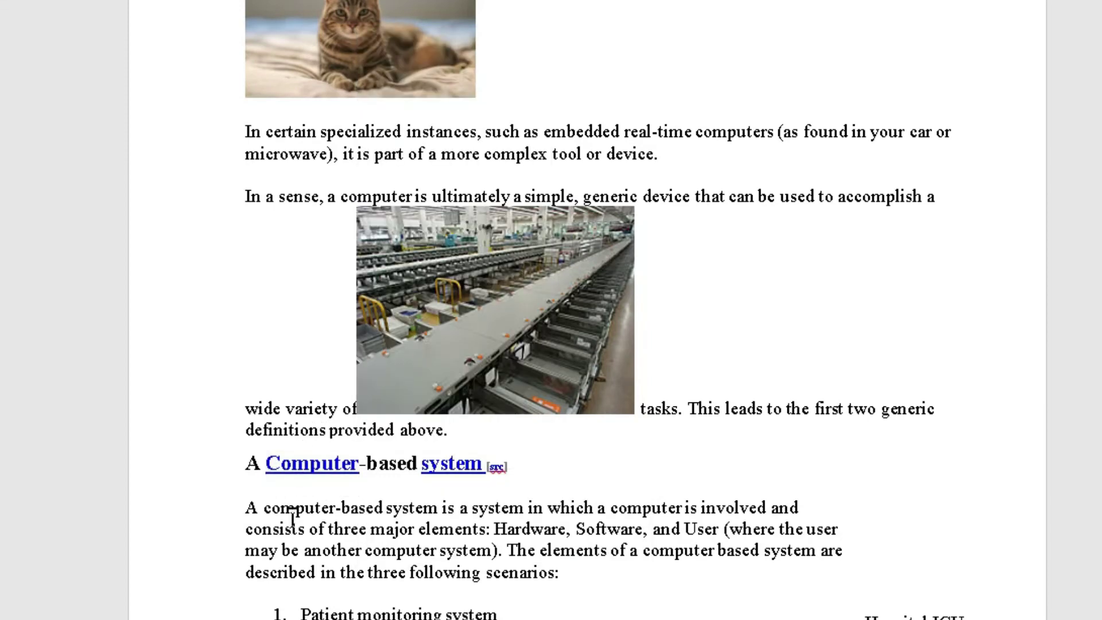
Remove the hyperlink from the heading word 'system'.
right_click(489, 468)
right_click(491, 468)
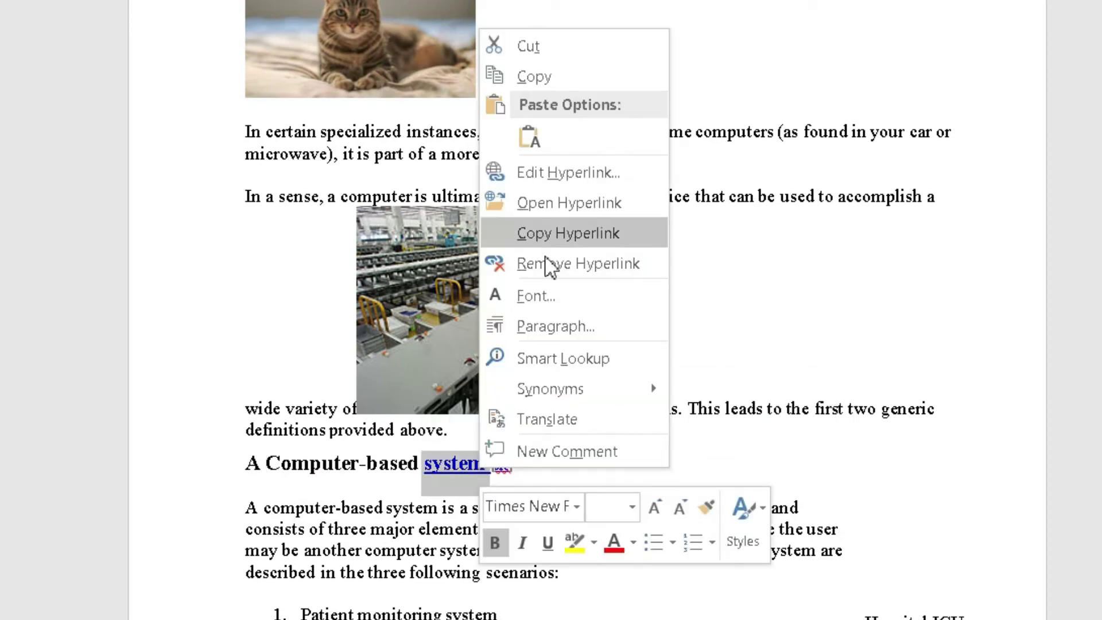
click(569, 275)
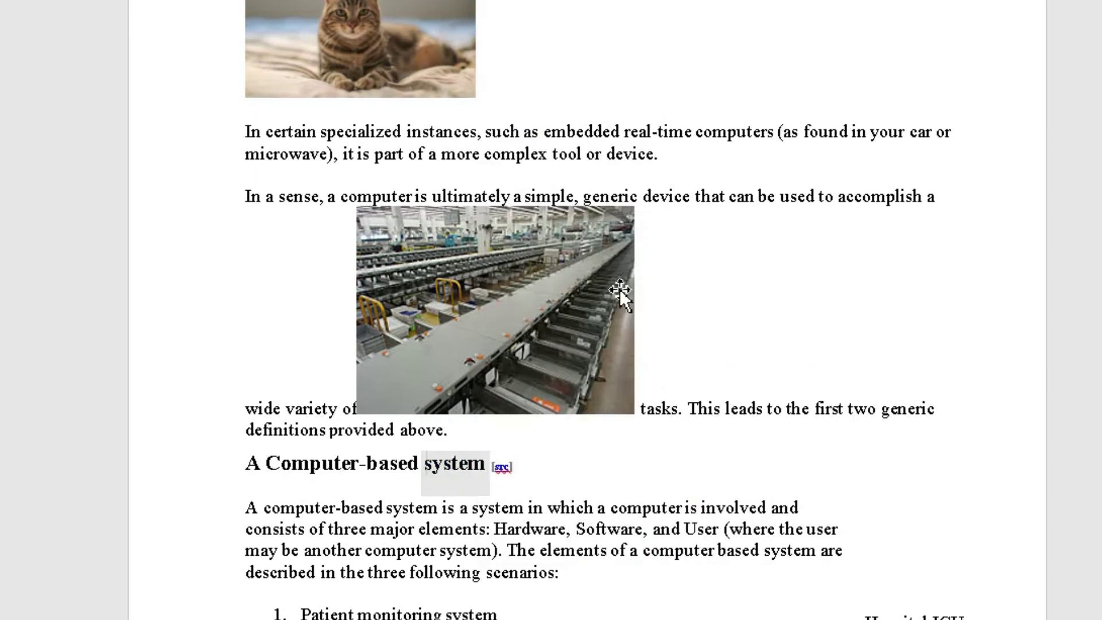